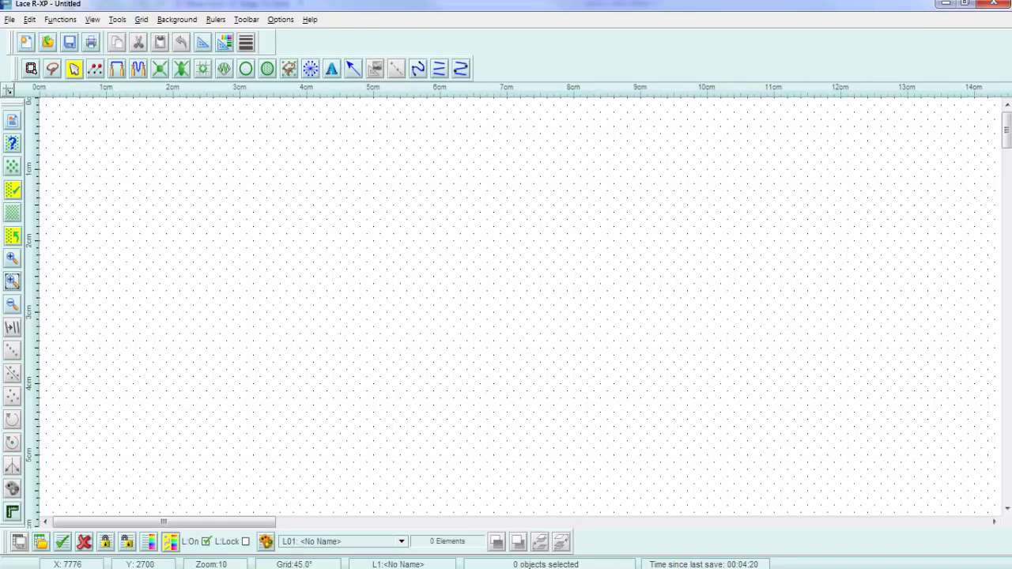
- Bring the Lace 8 window forward and look through the Background and Help menus
{"action": "mouse_move", "coordinate": [295, 568]}
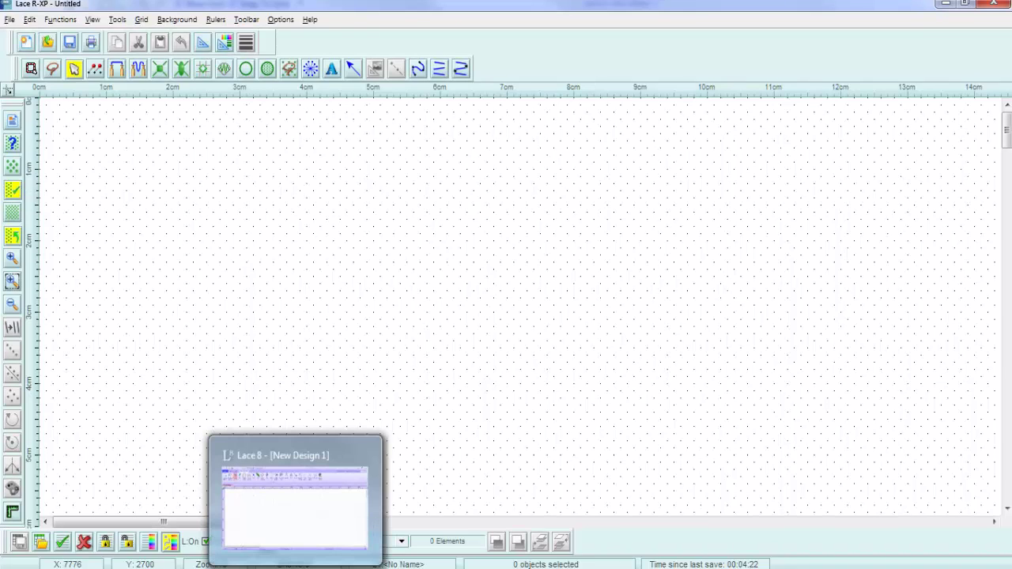
{"action": "left_click", "coordinate": [295, 498]}
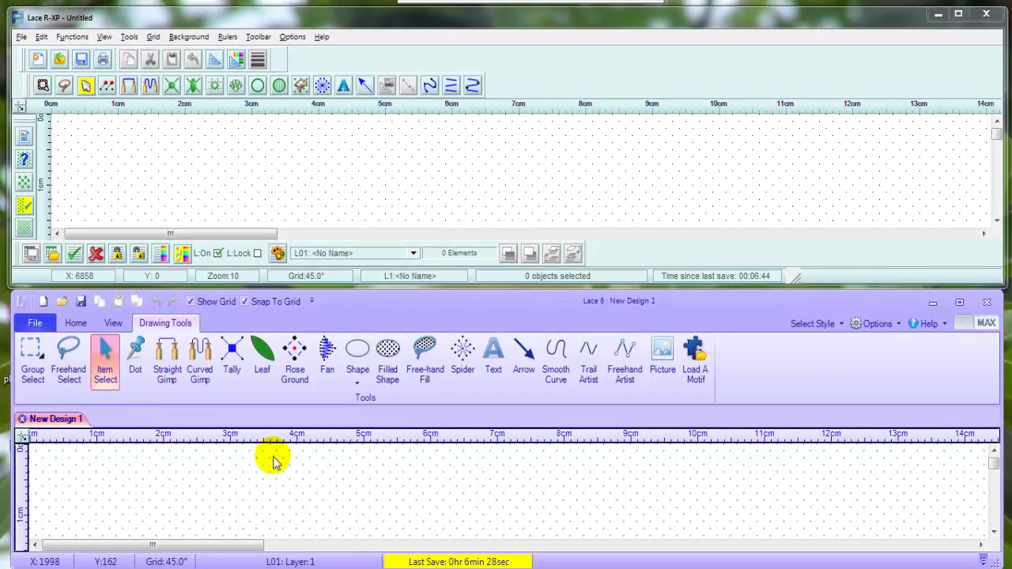
{"action": "left_click", "coordinate": [258, 37]}
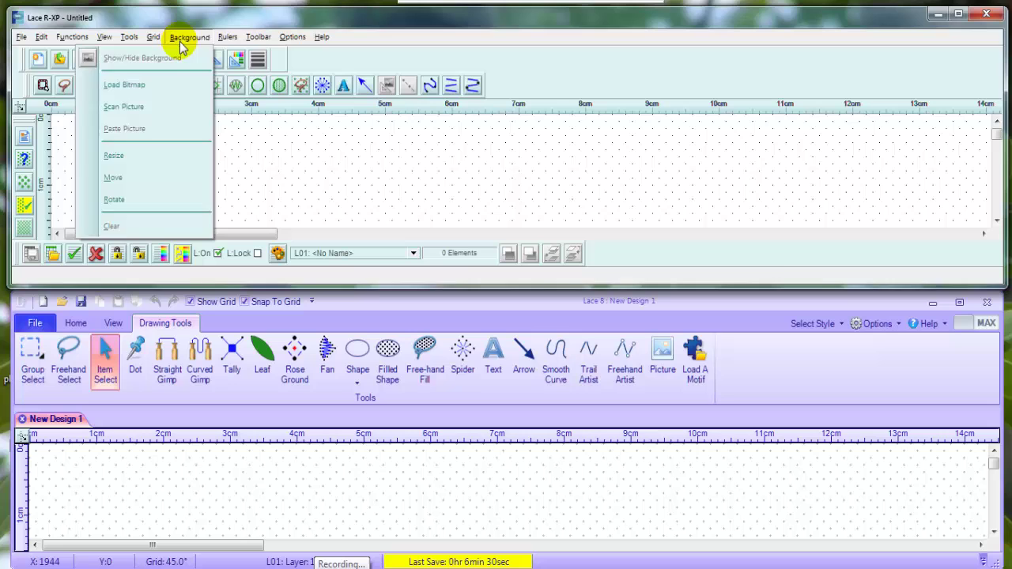
{"action": "left_click", "coordinate": [106, 36]}
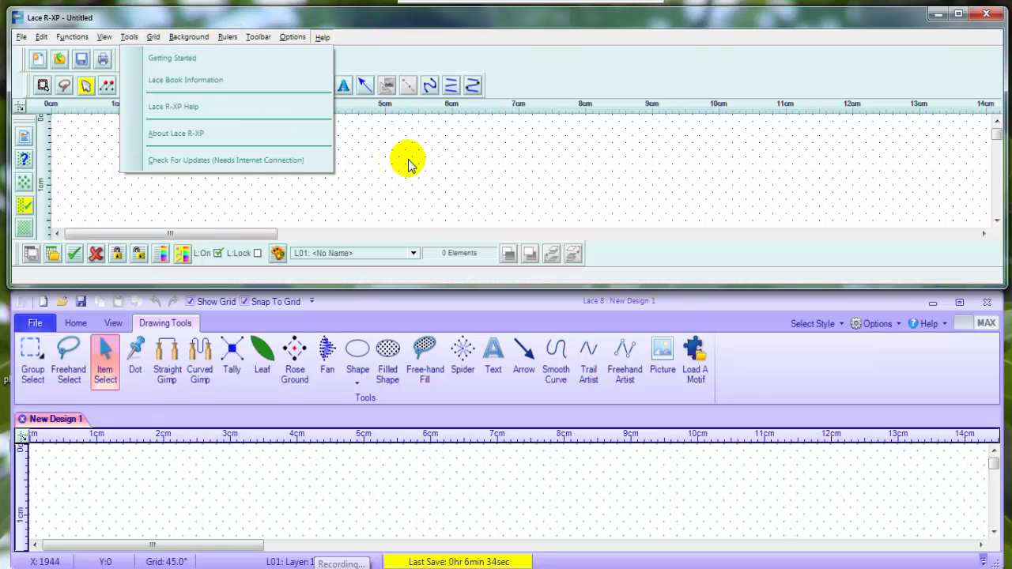
{"action": "left_click", "coordinate": [396, 139]}
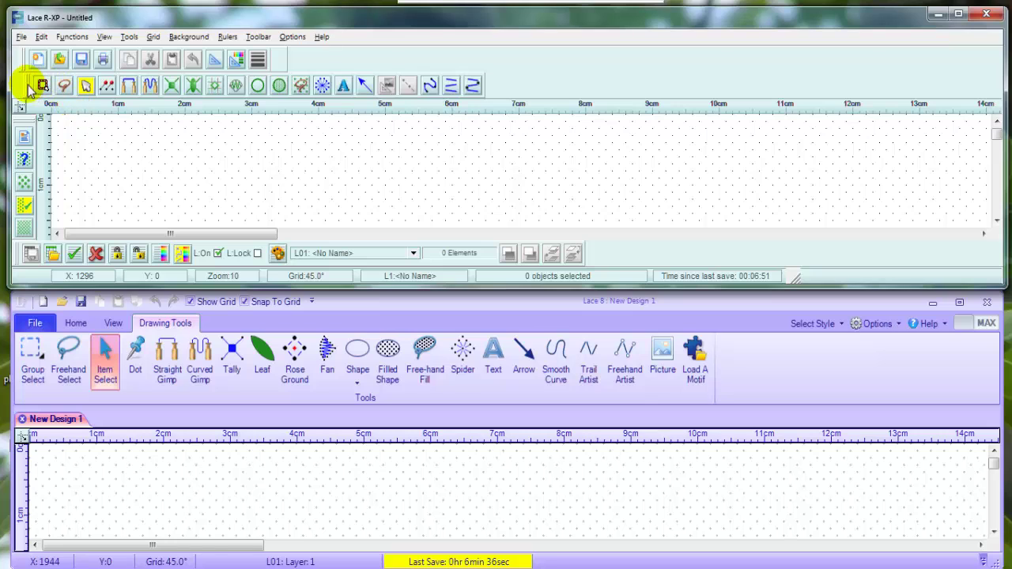
- Float the drawing tools strip, re-dock it in the top row, and maximize Lace 8
{"action": "left_click_drag", "start_coordinate": [29, 89], "coordinate": [223, 182]}
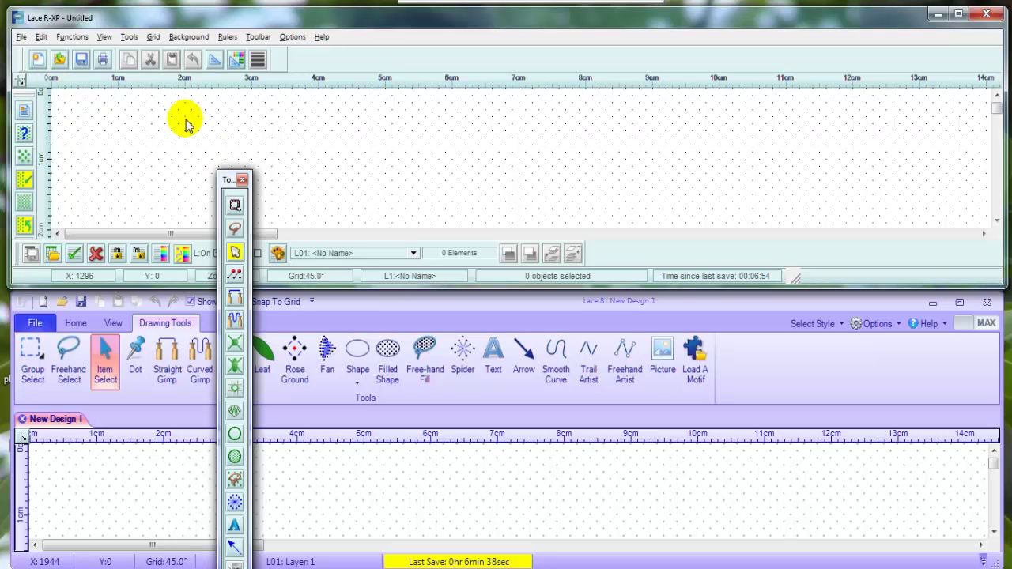
{"action": "double_click", "coordinate": [231, 182]}
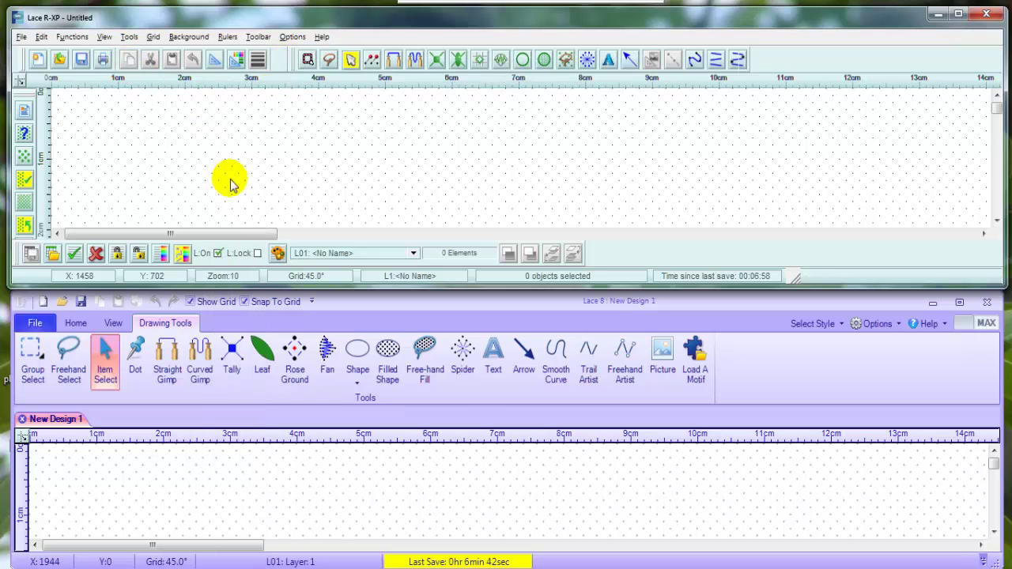
{"action": "left_click", "coordinate": [959, 303]}
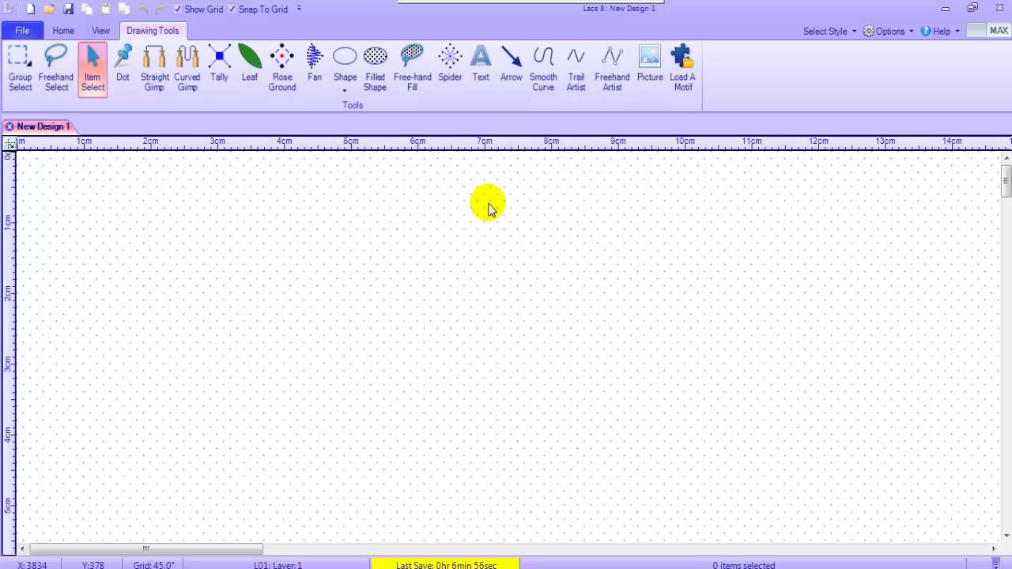
- Look through the View, Home and File tabs, then return to Drawing Tools
{"action": "left_click", "coordinate": [96, 30]}
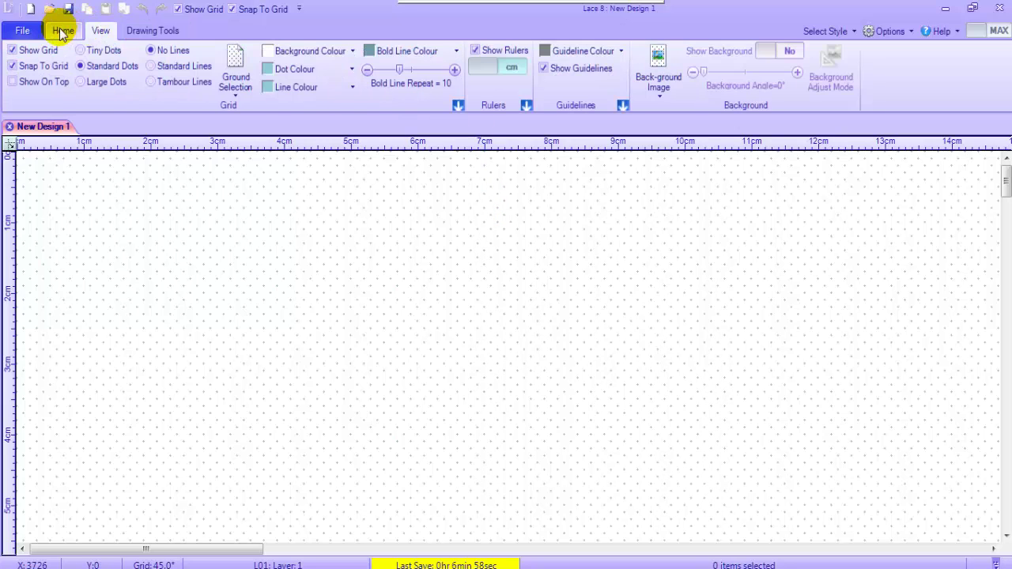
{"action": "left_click", "coordinate": [62, 31]}
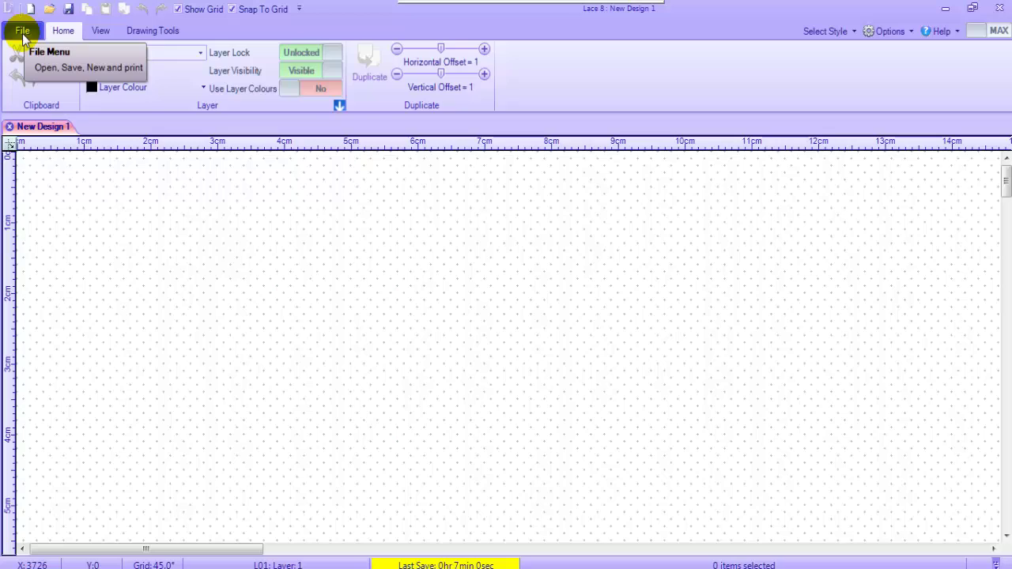
{"action": "left_click", "coordinate": [23, 32]}
{"action": "left_click", "coordinate": [144, 31]}
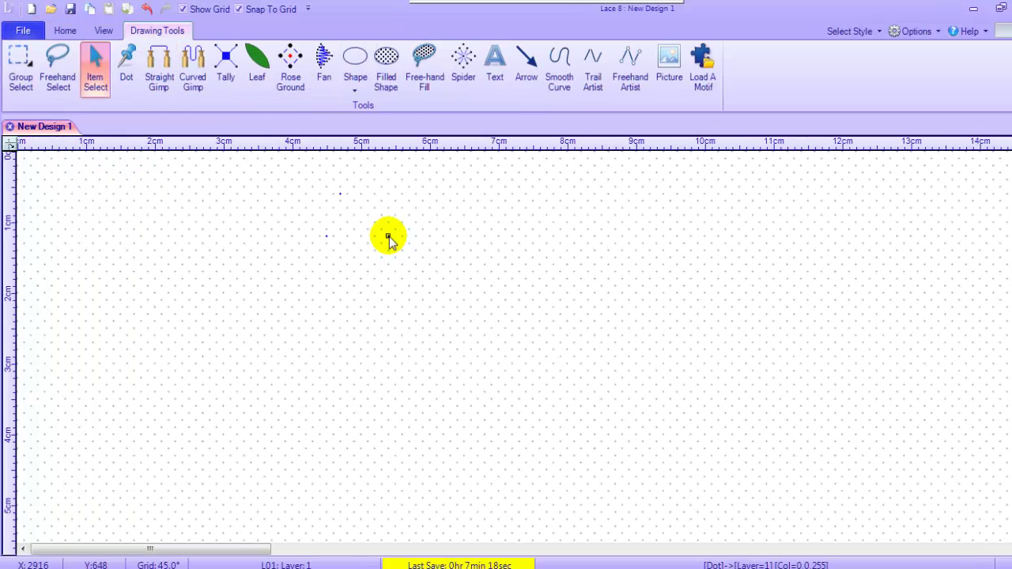
- Check a dot's context menu, then show the Select Style colour choices
{"action": "right_click", "coordinate": [388, 237]}
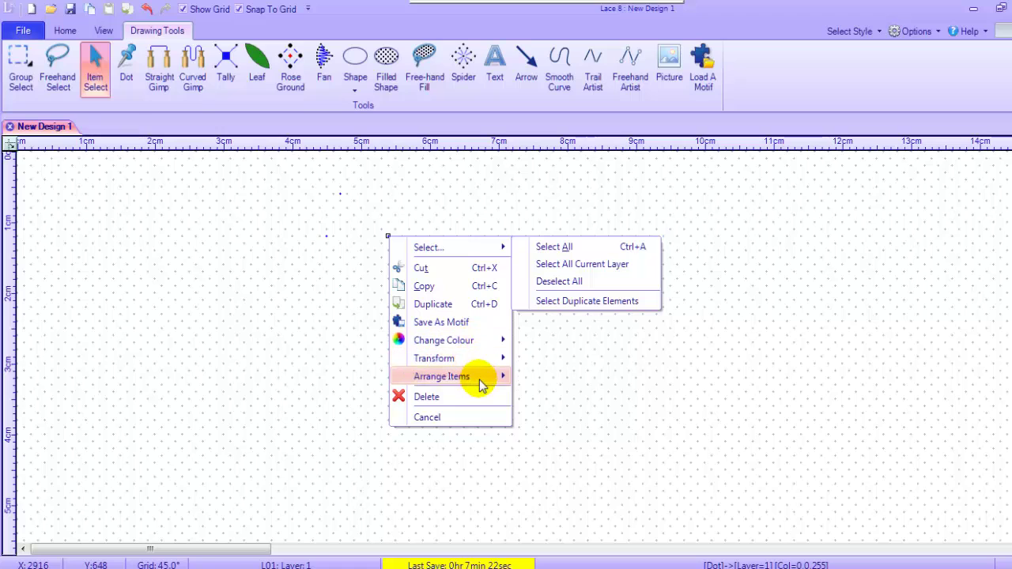
{"action": "mouse_move", "coordinate": [481, 385]}
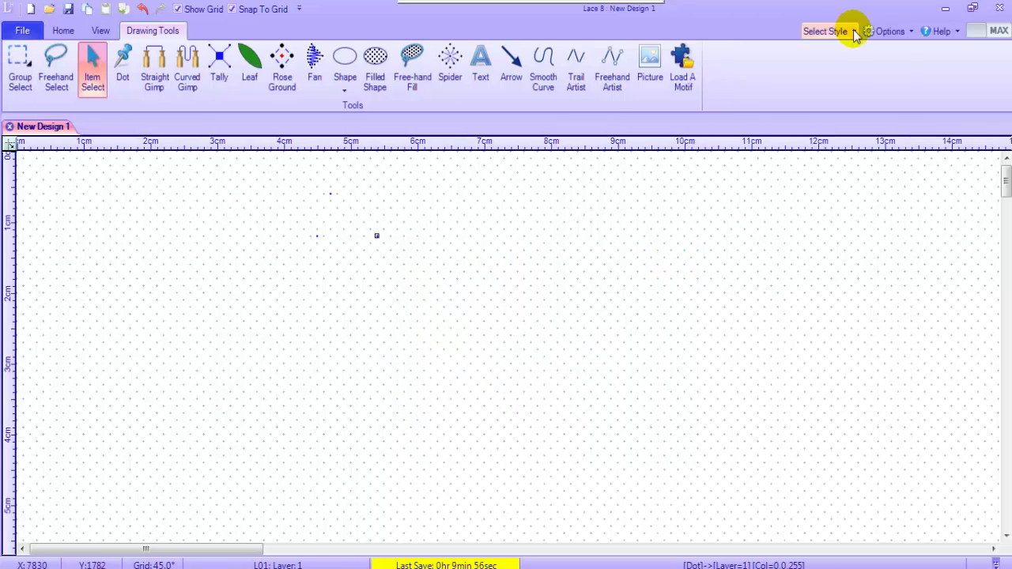
{"action": "left_click", "coordinate": [854, 32]}
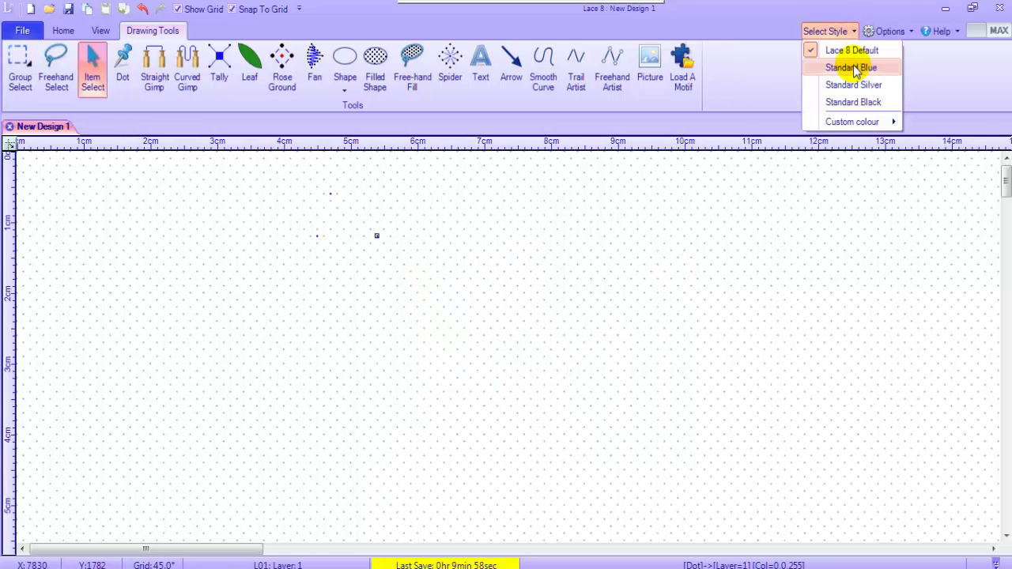
- Try Standard Blue, then set a custom magenta window colour through More Colors
{"action": "left_click", "coordinate": [857, 69]}
{"action": "left_click", "coordinate": [854, 32]}
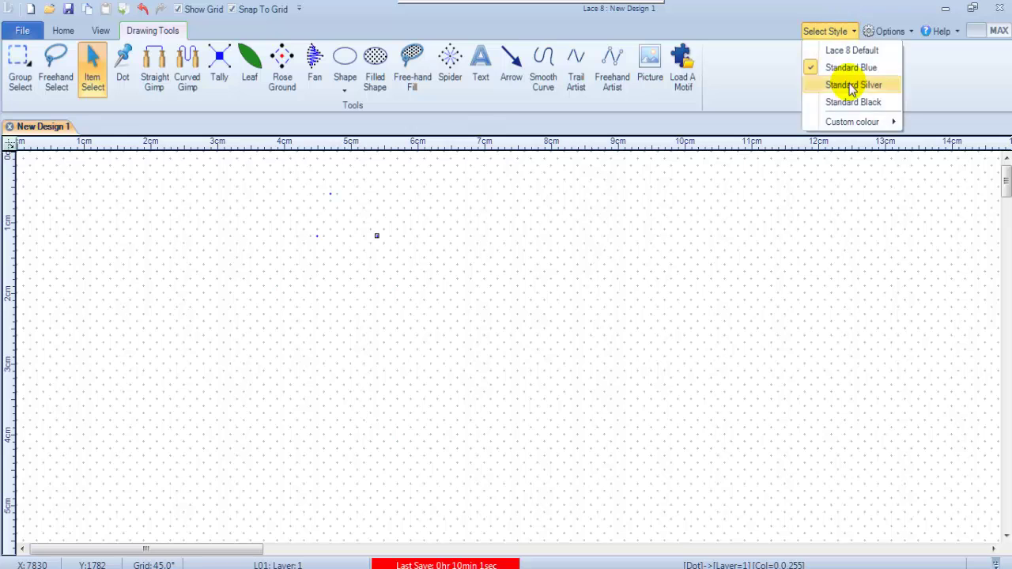
{"action": "mouse_move", "coordinate": [841, 121]}
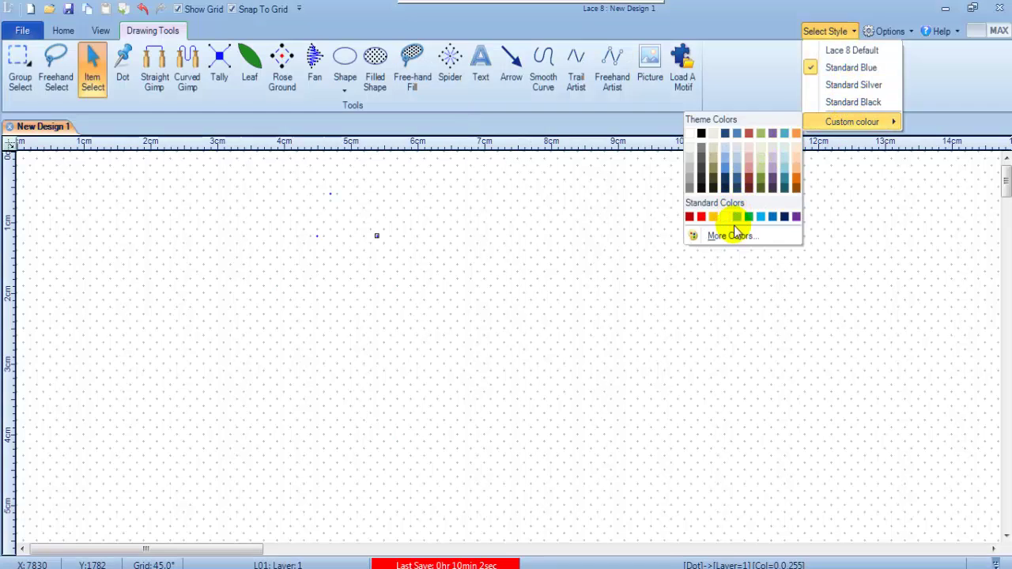
{"action": "left_click", "coordinate": [732, 235]}
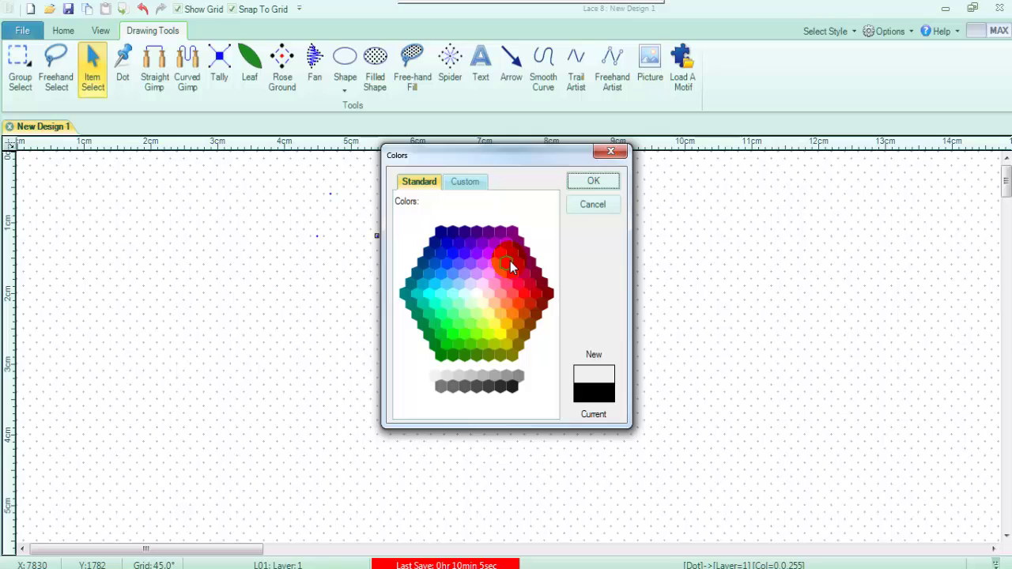
{"action": "left_click", "coordinate": [507, 263]}
{"action": "left_click", "coordinate": [593, 181]}
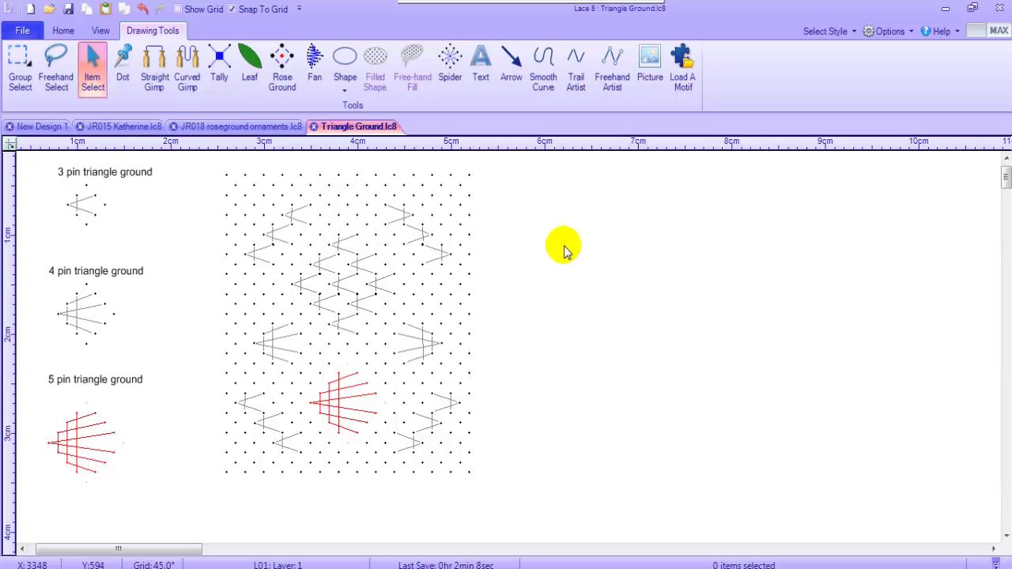
- Switch through the roseground and Katherine tabs to New Design 1 and paste the zigzag piece
{"action": "left_click", "coordinate": [289, 127]}
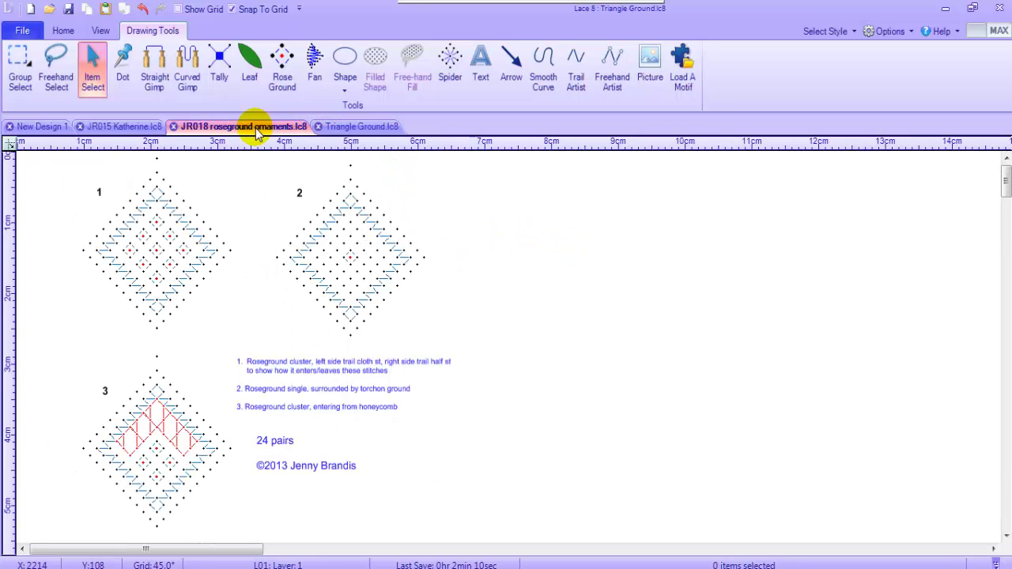
{"action": "left_click", "coordinate": [117, 126]}
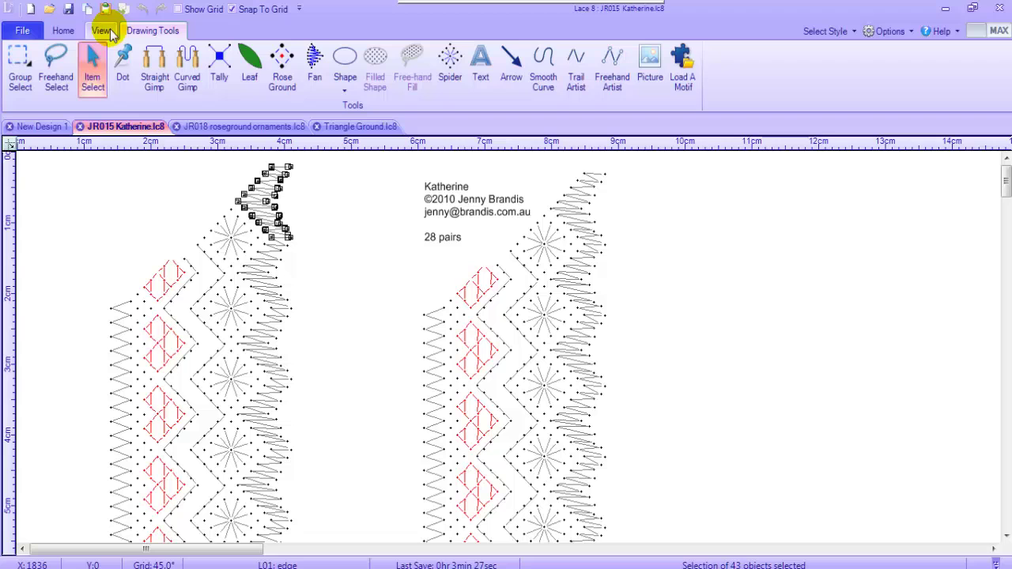
{"action": "left_click", "coordinate": [32, 127]}
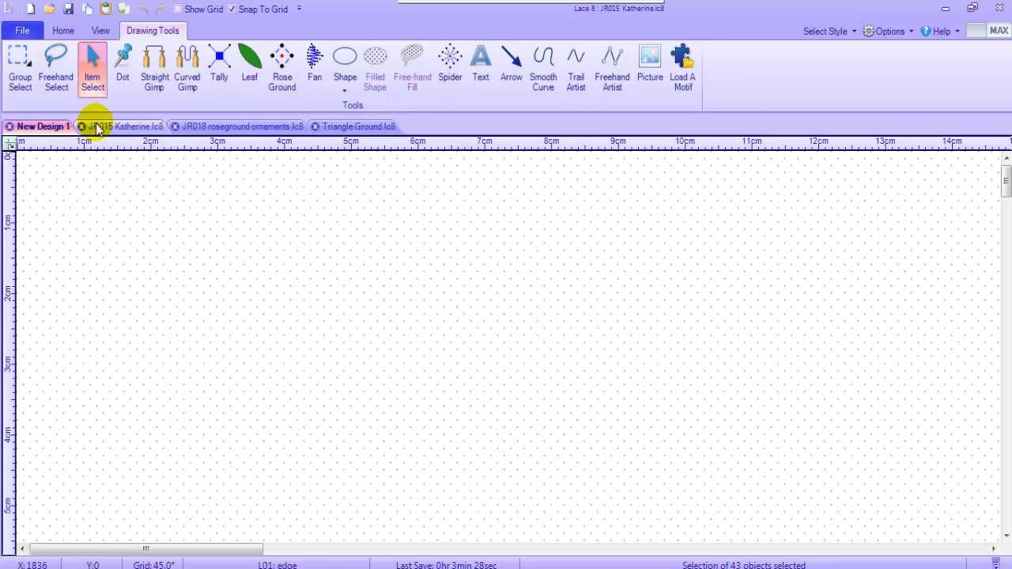
{"action": "left_click", "coordinate": [105, 10]}
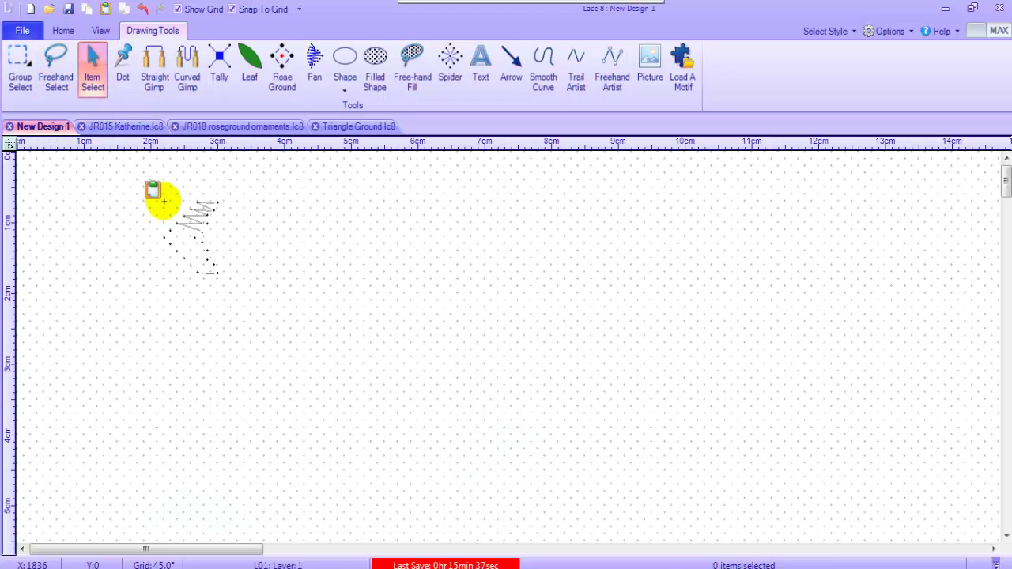
- Finish the paste and preview the Text tool's colour and font lists, keeping Arial
{"action": "key", "text": "Escape"}
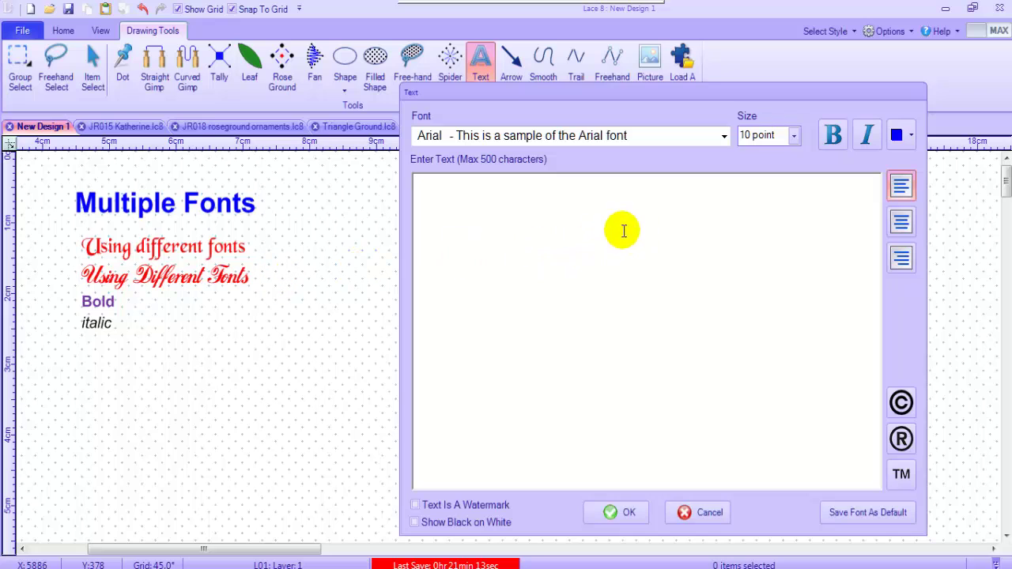
{"action": "left_click", "coordinate": [911, 135]}
{"action": "left_click", "coordinate": [911, 134]}
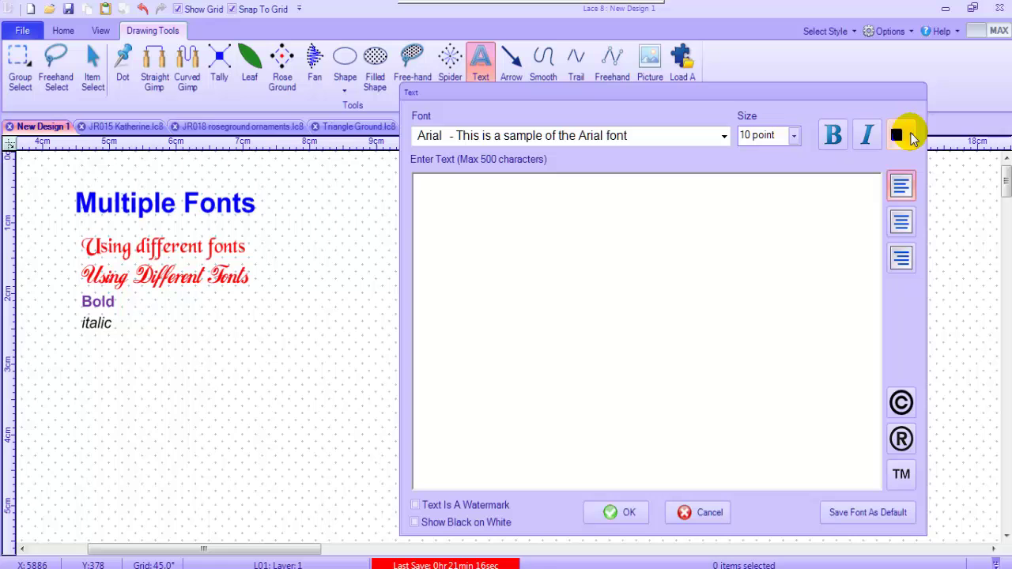
{"action": "left_click", "coordinate": [723, 137]}
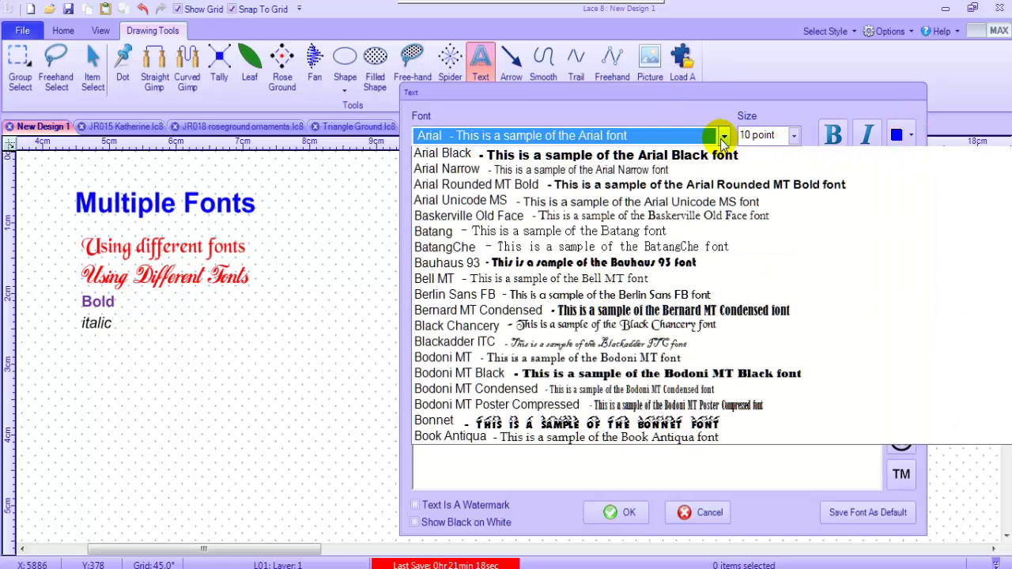
{"action": "left_click", "coordinate": [724, 138]}
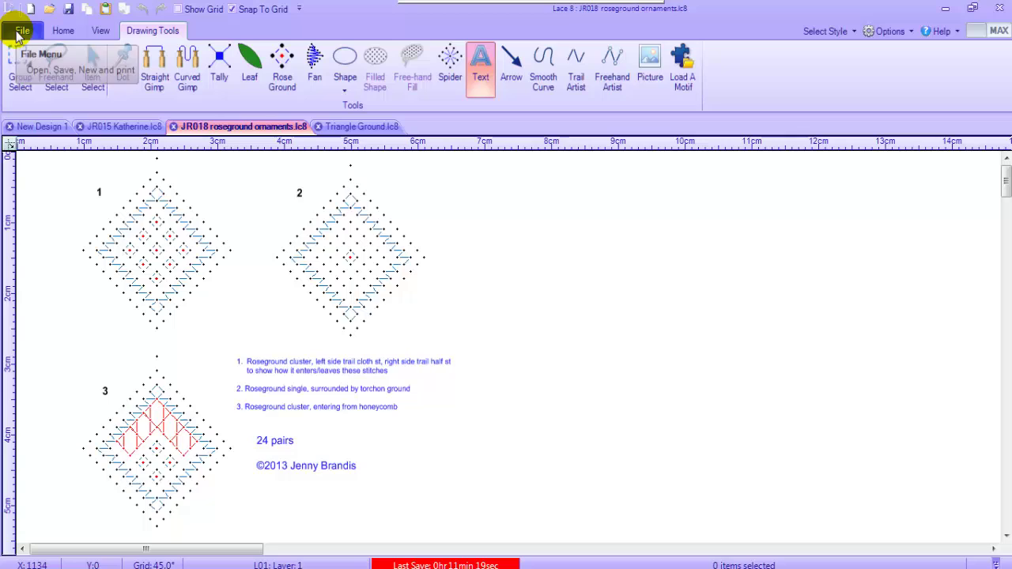
- Open File > Save As for the JR018 roseground ornaments design
{"action": "left_click", "coordinate": [23, 31]}
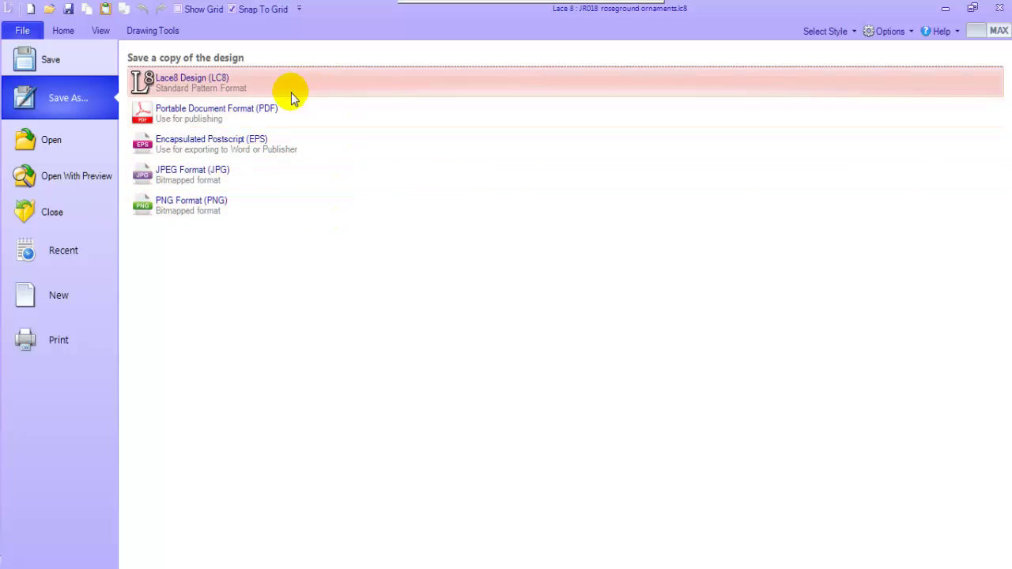
- Open the Export To PDF options, then cancel back to the roseground design
{"action": "left_click", "coordinate": [197, 116]}
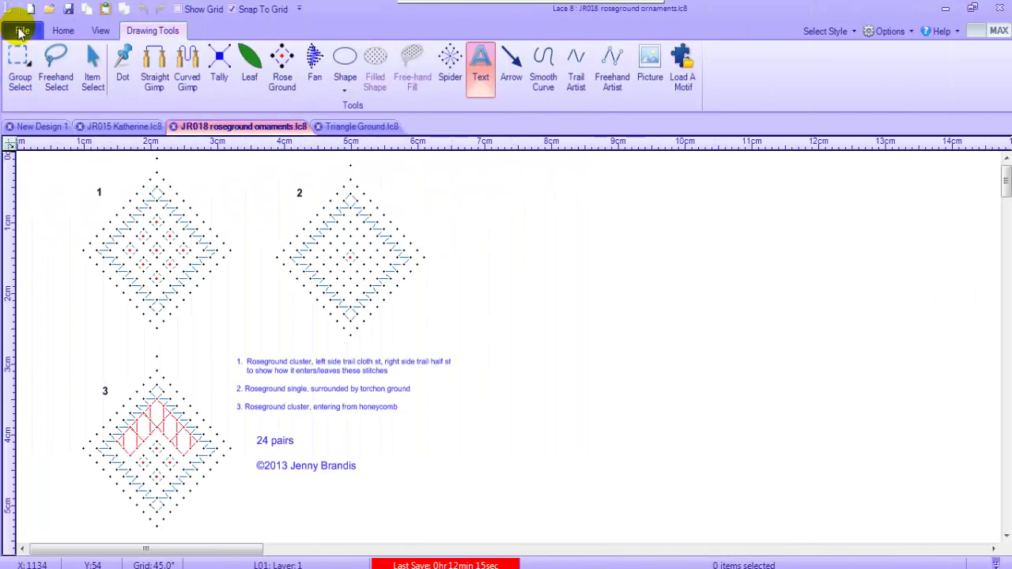
- Export the roseground design as PDF at A4 portrait with a 1/10 inch Straight grid
{"action": "left_click", "coordinate": [22, 32]}
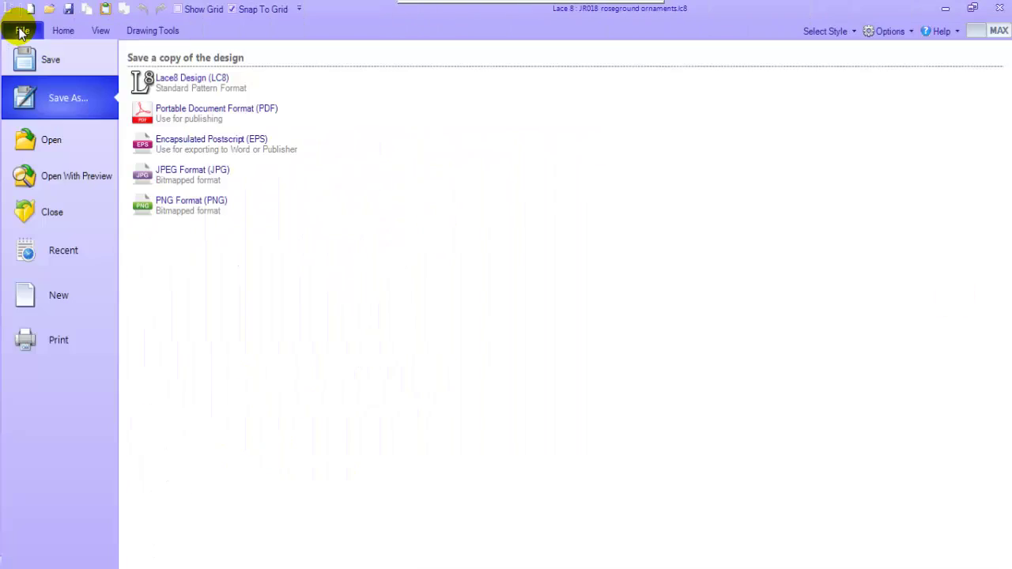
{"action": "left_click", "coordinate": [252, 117]}
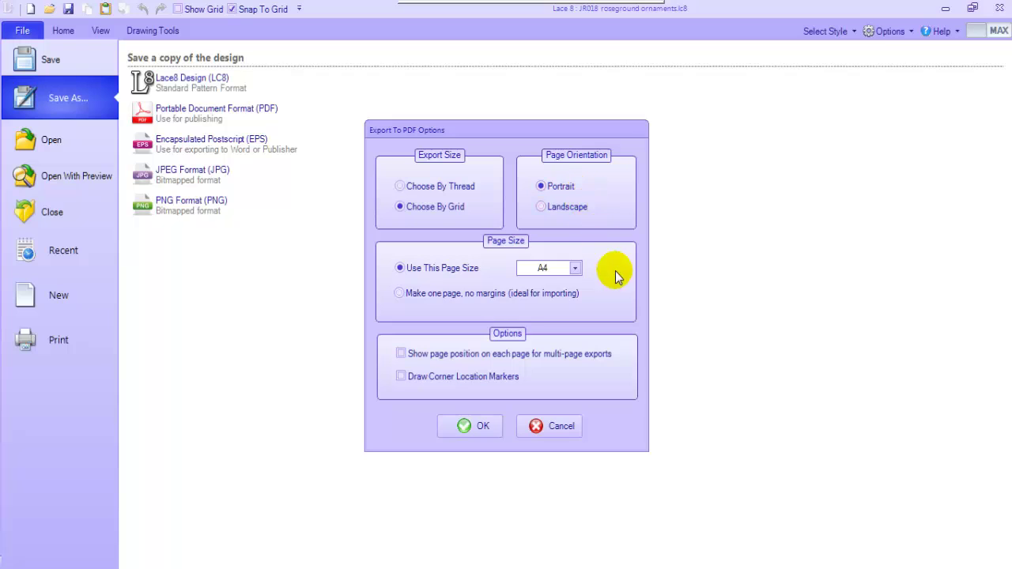
{"action": "left_click", "coordinate": [470, 429]}
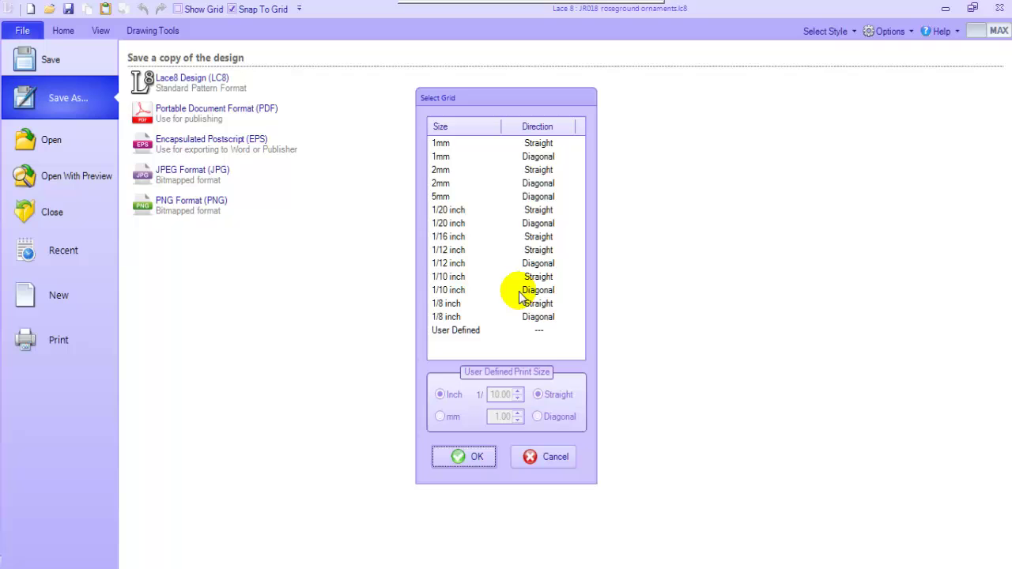
{"action": "left_click", "coordinate": [456, 279]}
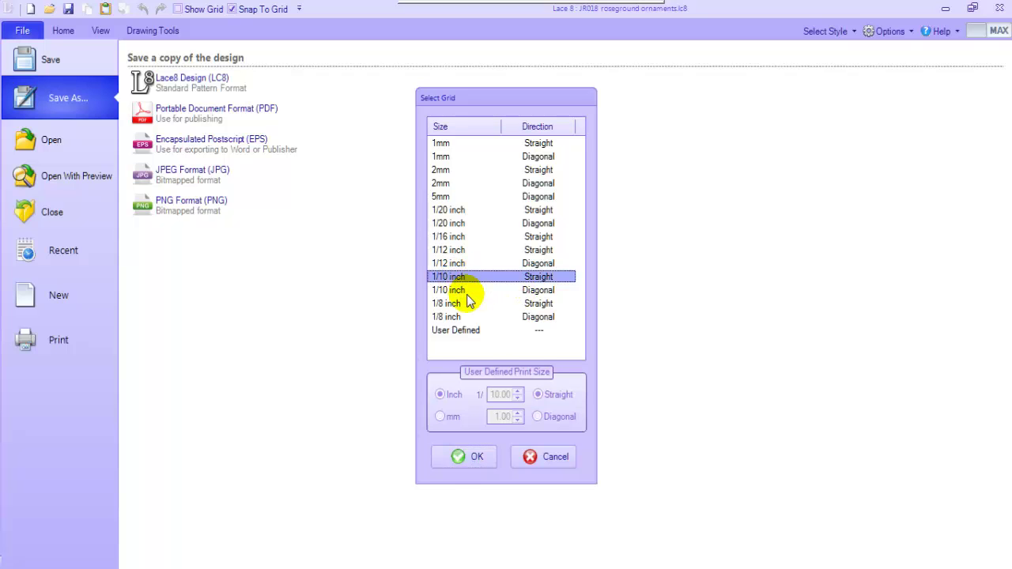
{"action": "left_click", "coordinate": [463, 457]}
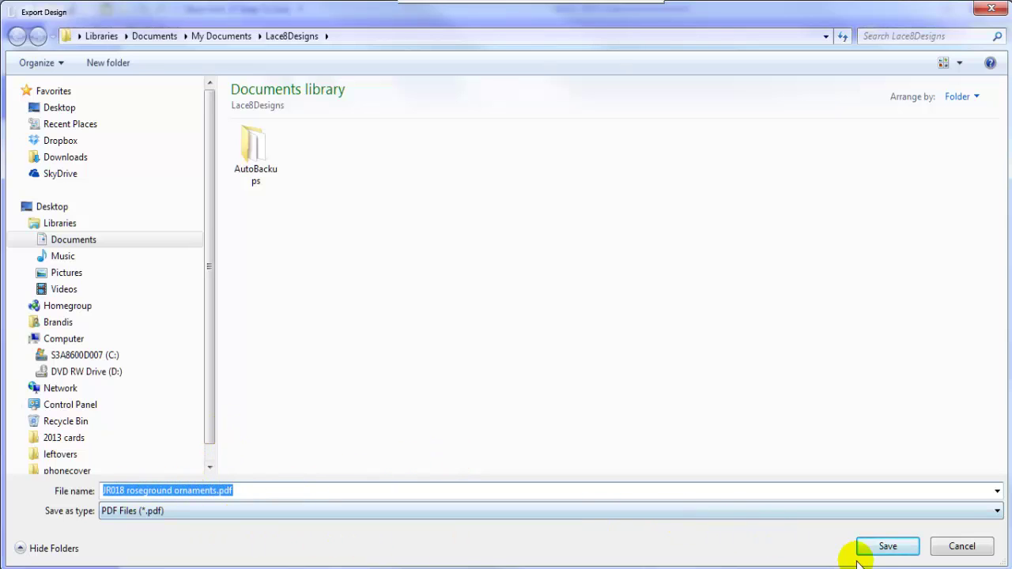
- Save the export as JR018 roseground ornaments.pdf in Lace8Designs
{"action": "left_click", "coordinate": [887, 547]}
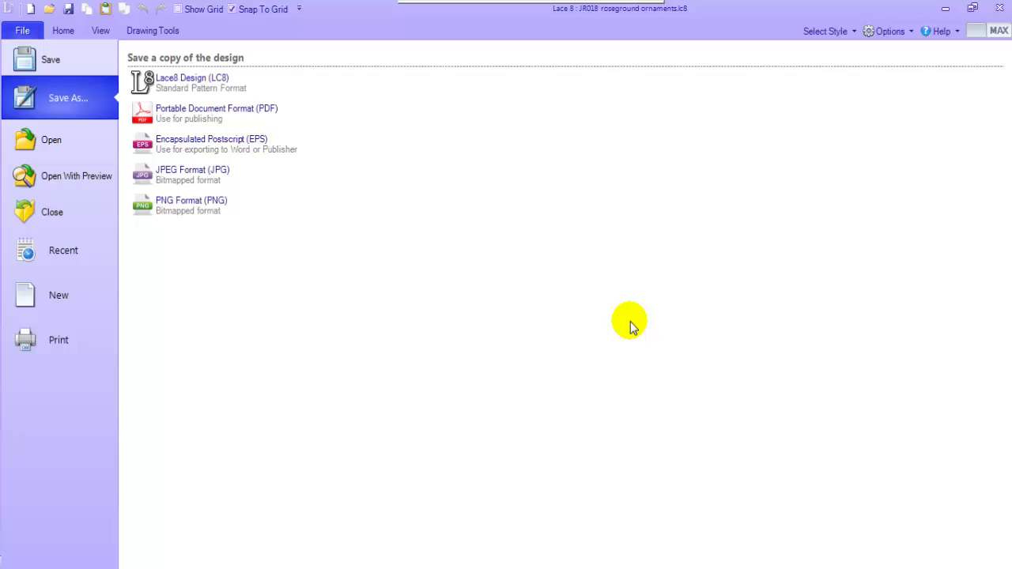